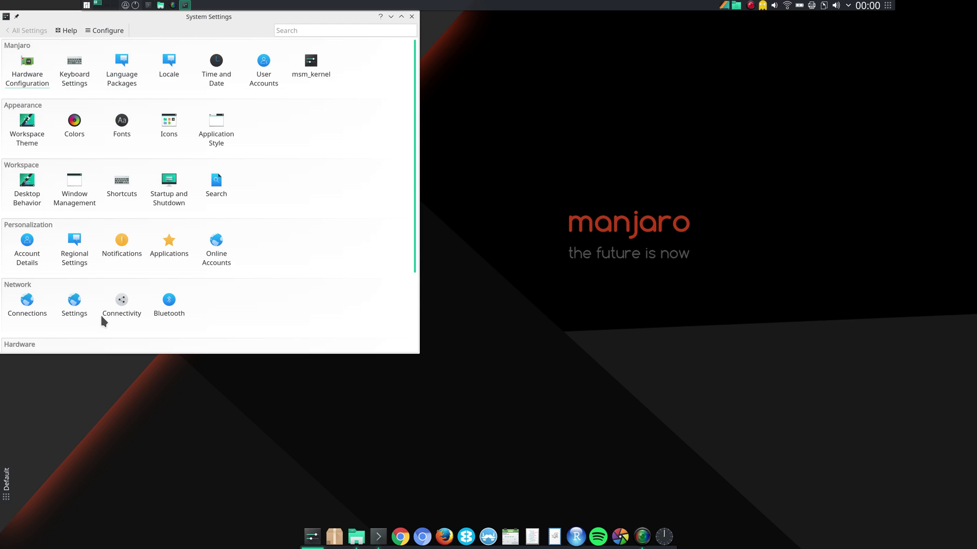
- Confirm the laptop display's 1.5 scale under Display and Monitor, then close System Settings
scroll(99, 314, "down", 1)
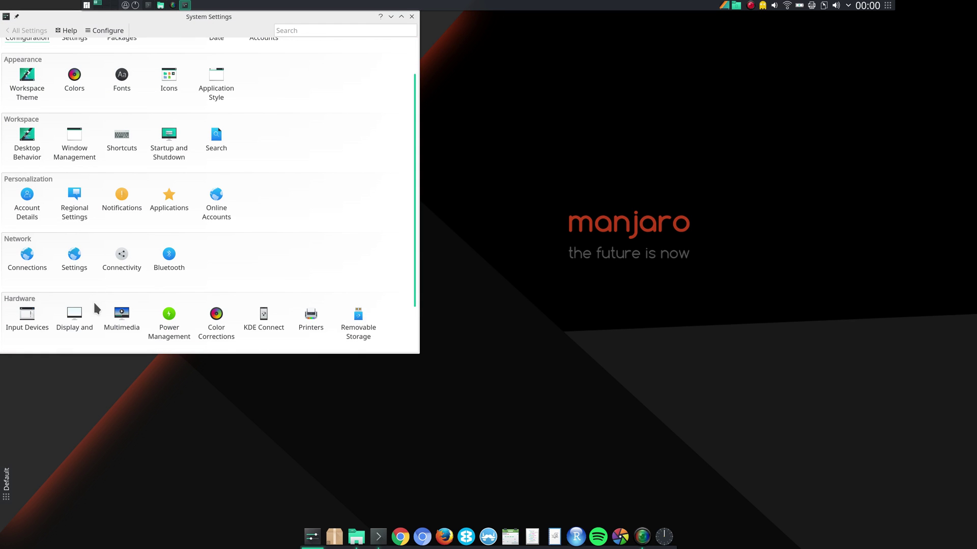
left_click(79, 324)
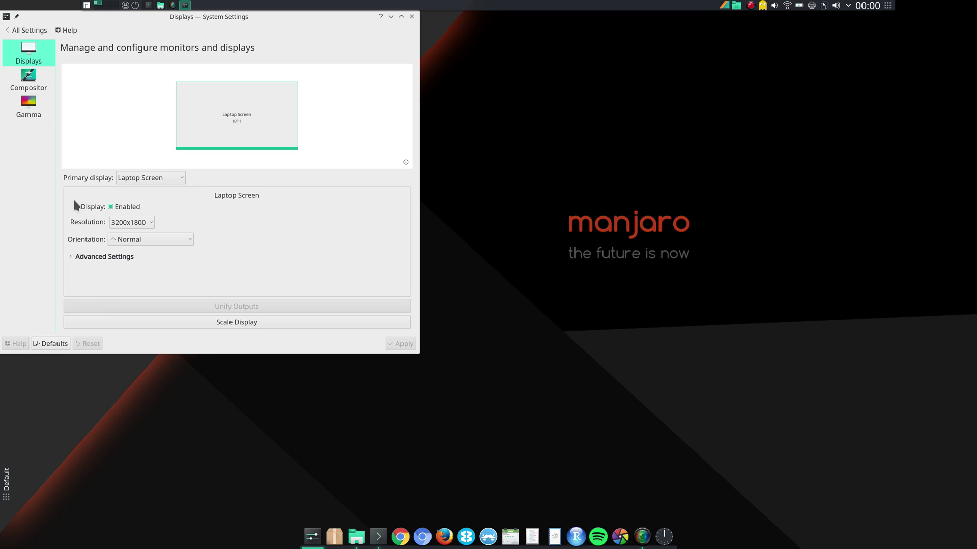
left_click(179, 324)
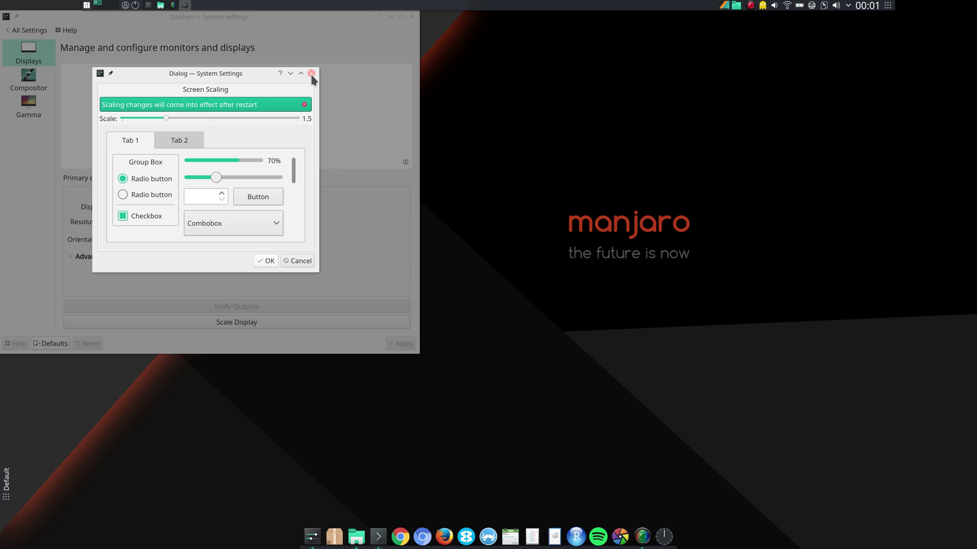
left_click(311, 73)
left_click(411, 16)
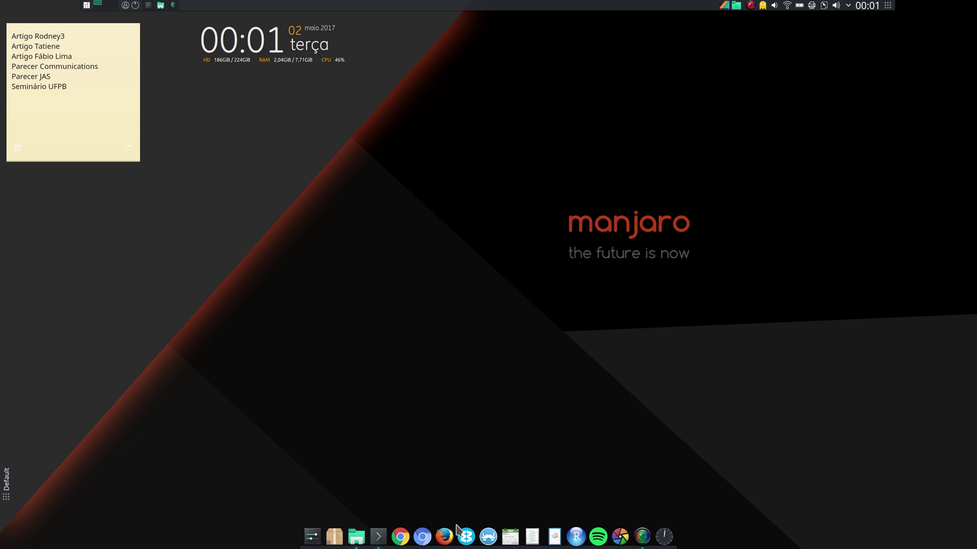
- Restore Dolphin, then toggle its terminal panel (F4) and split view (F3) on and off
left_click(361, 538)
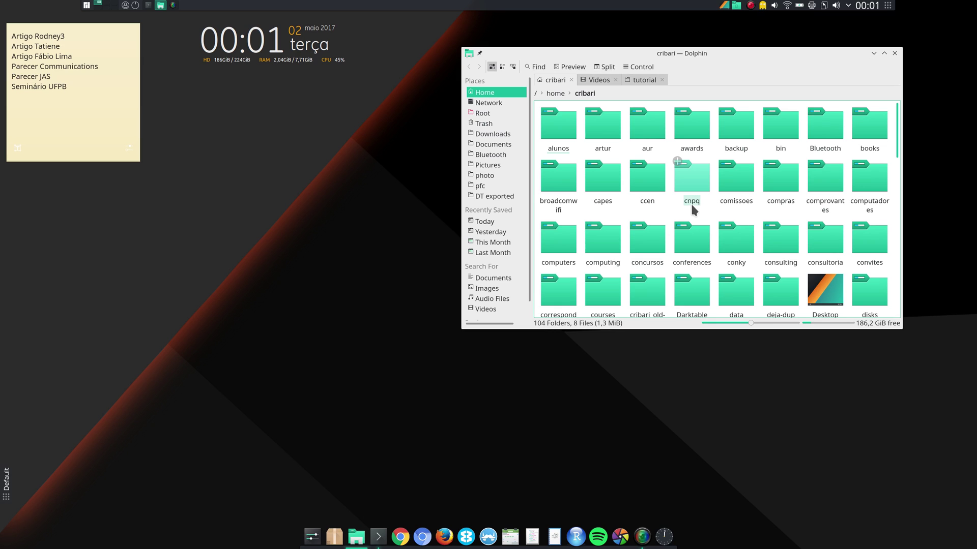
key("F4")
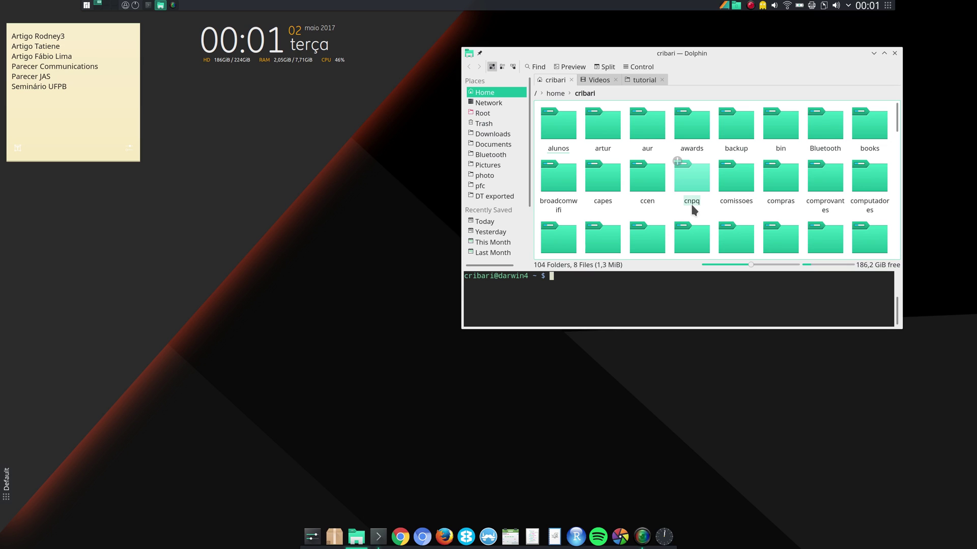
key("F4")
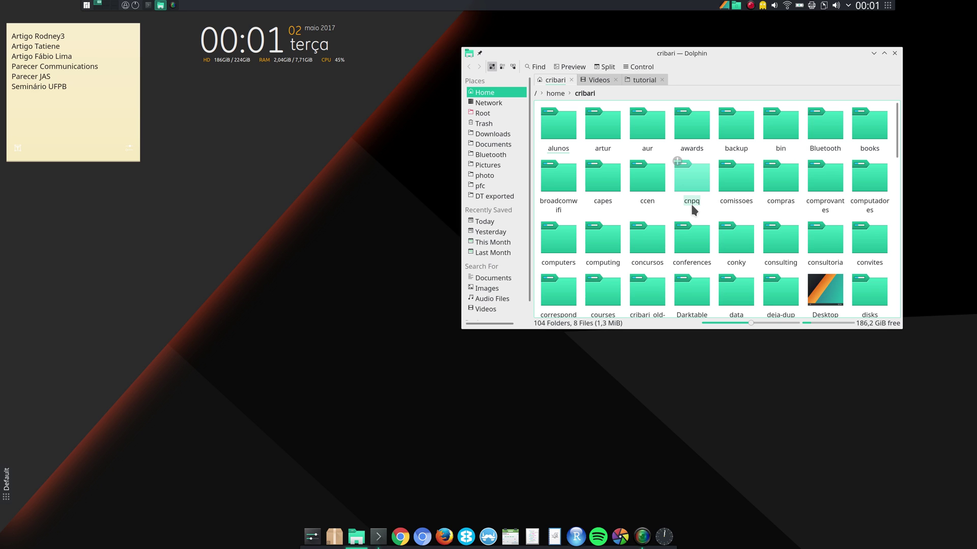
key("F3")
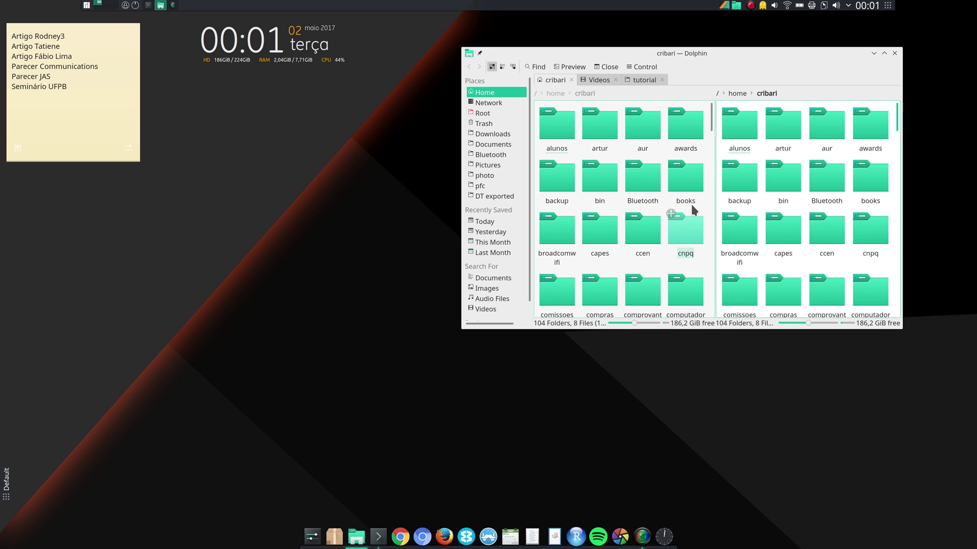
key("F3")
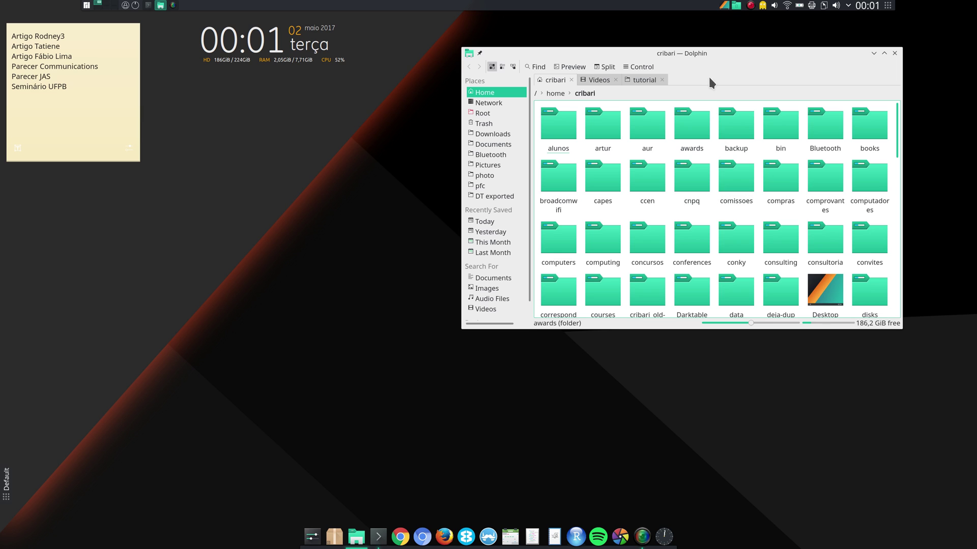
- Nudge the Dolphin window about 14 pixels to the right
left_click_drag(717, 60, 725, 60)
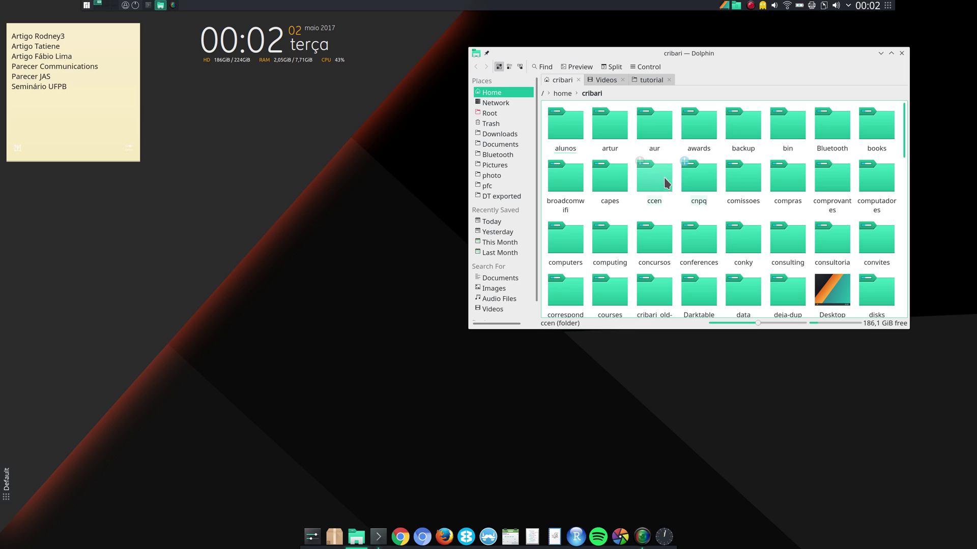
left_click(651, 71)
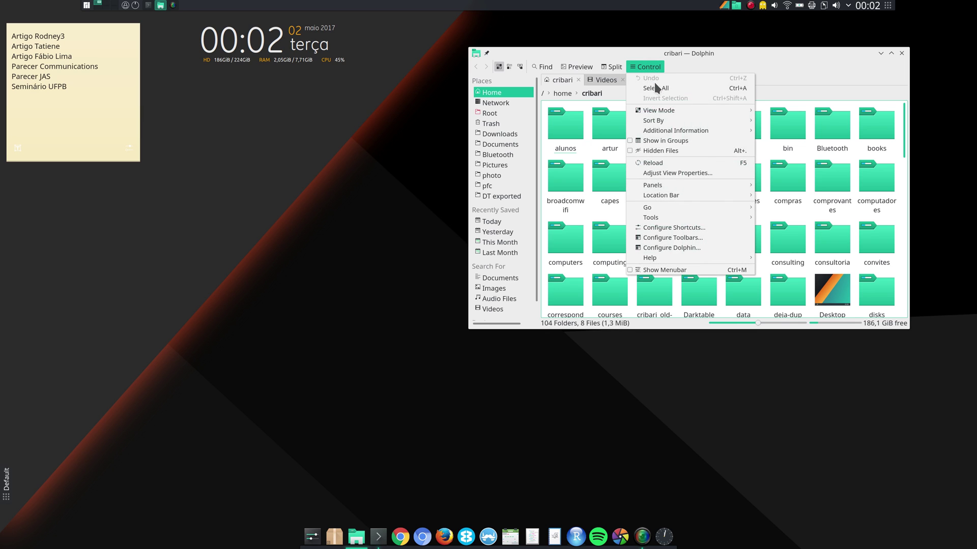
left_click(685, 248)
left_click(595, 230)
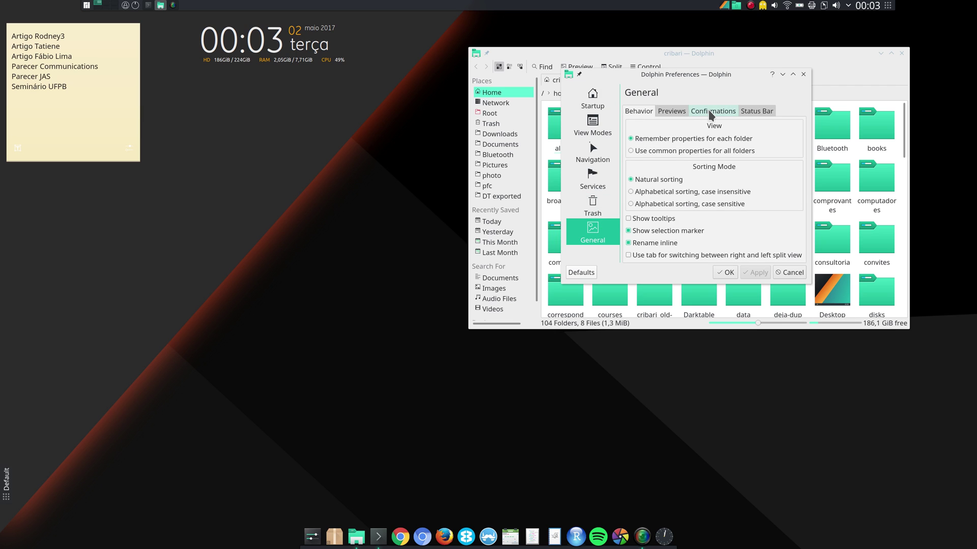
left_click(672, 111)
scroll(666, 206, "down", 5)
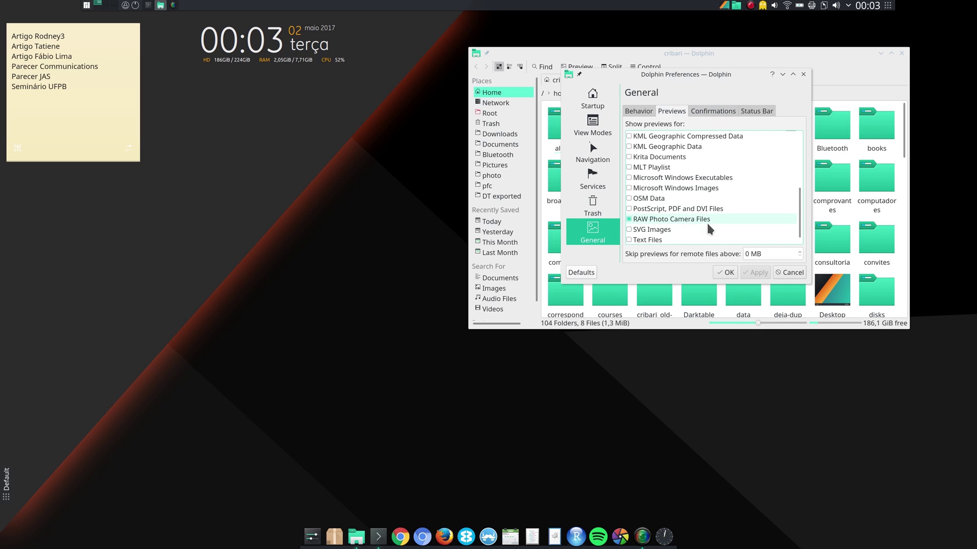
left_click(792, 273)
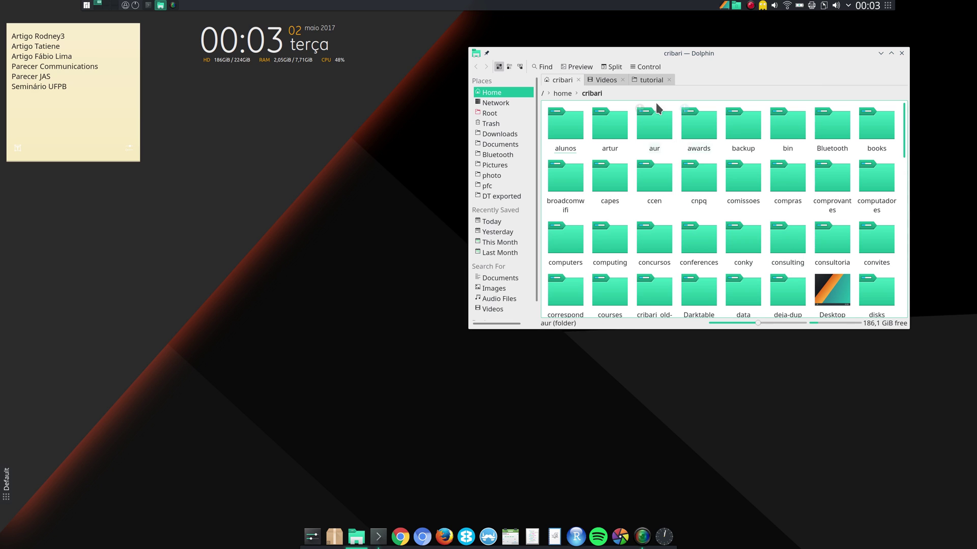
- Move the tutorial tab ahead of Videos and enable previews for its RAF and JPG thumbnails
left_click(649, 83)
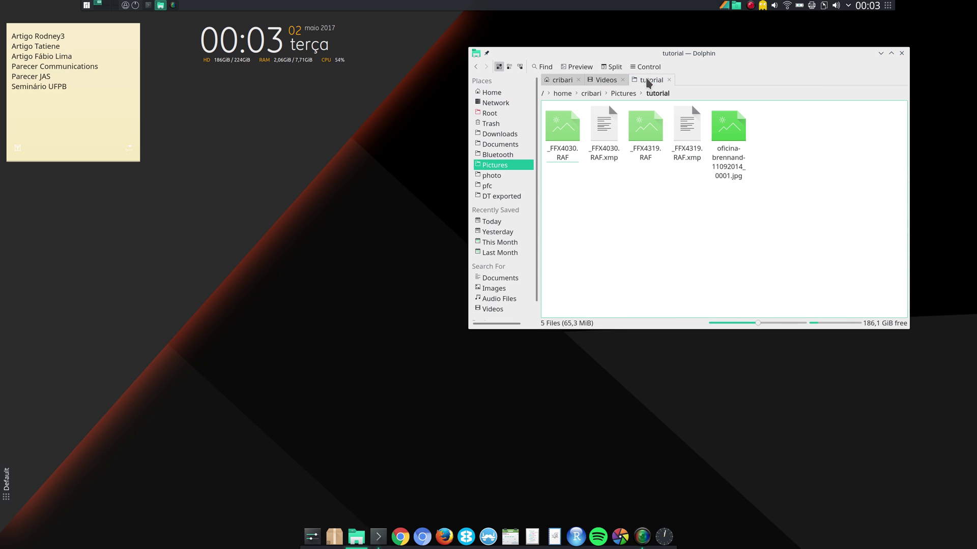
left_click_drag(648, 83, 617, 84)
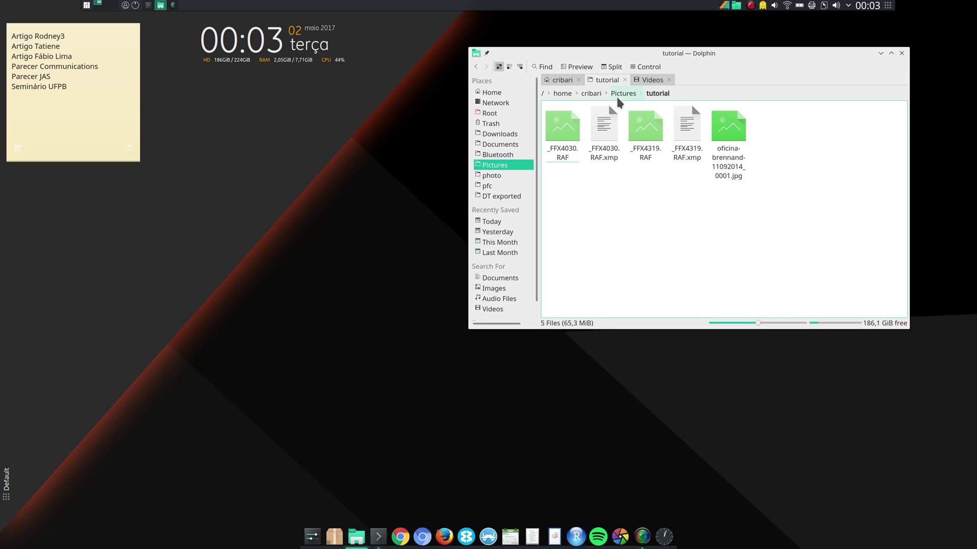
left_click(579, 69)
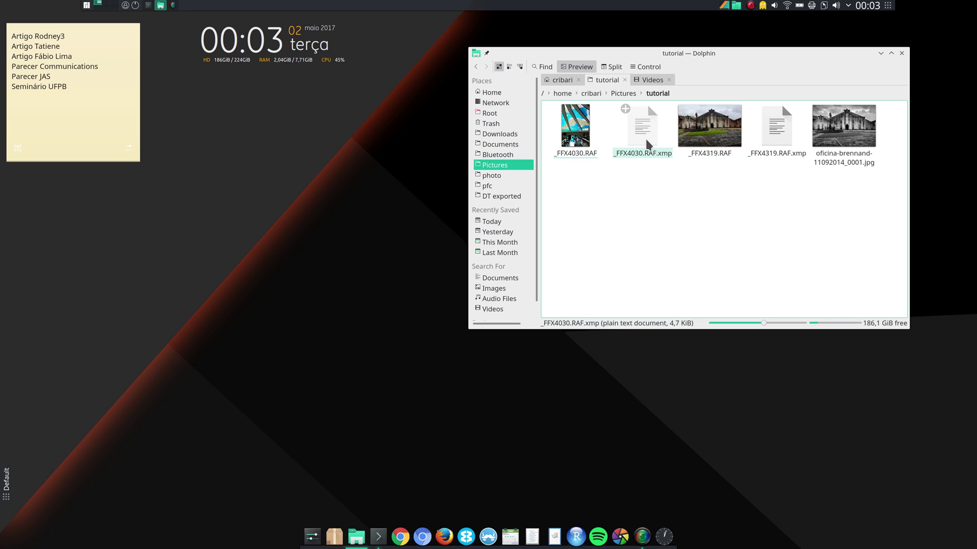
right_click(647, 141)
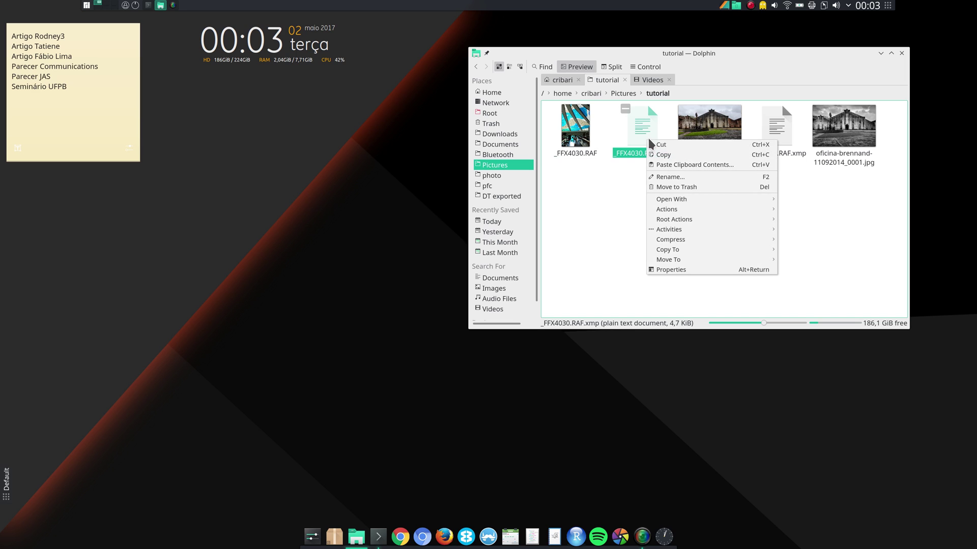
mouse_move(679, 232)
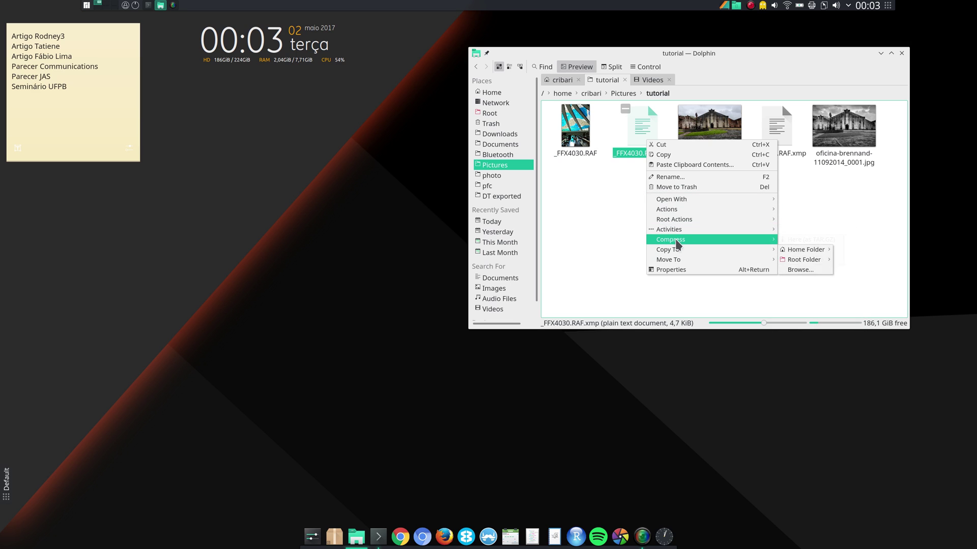
left_click(633, 227)
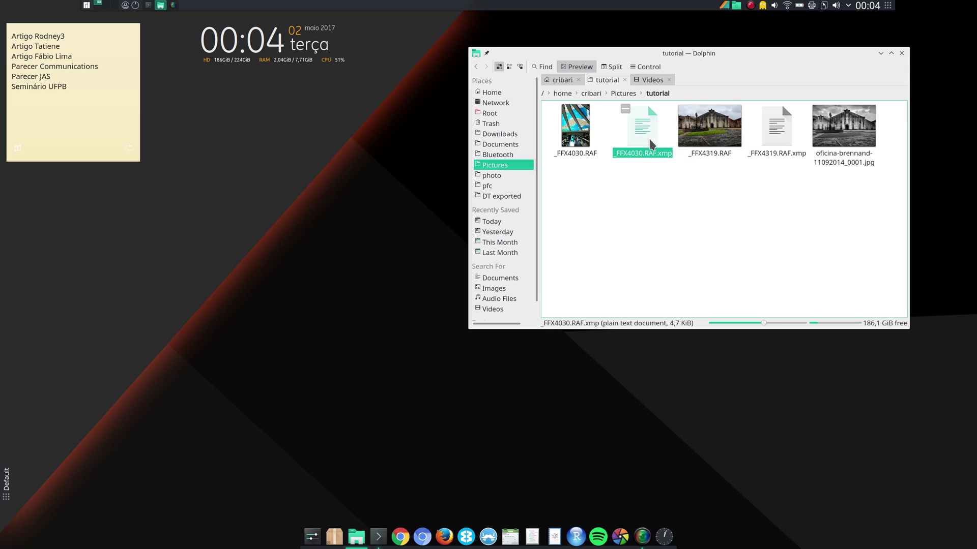
right_click(650, 141)
mouse_move(667, 203)
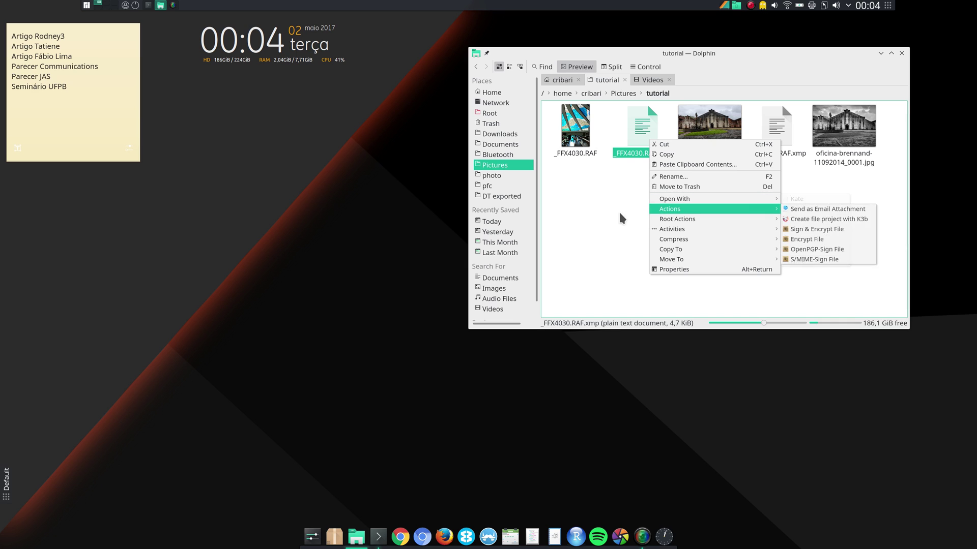
- Enable Bluetooth from the system tray's Bluetooth page, then return to Dolphin
key("Escape")
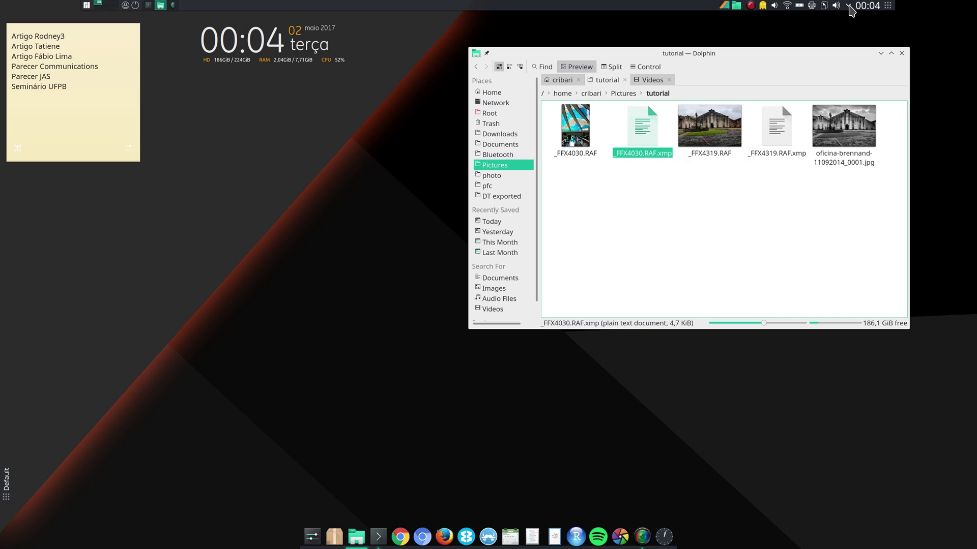
left_click(848, 6)
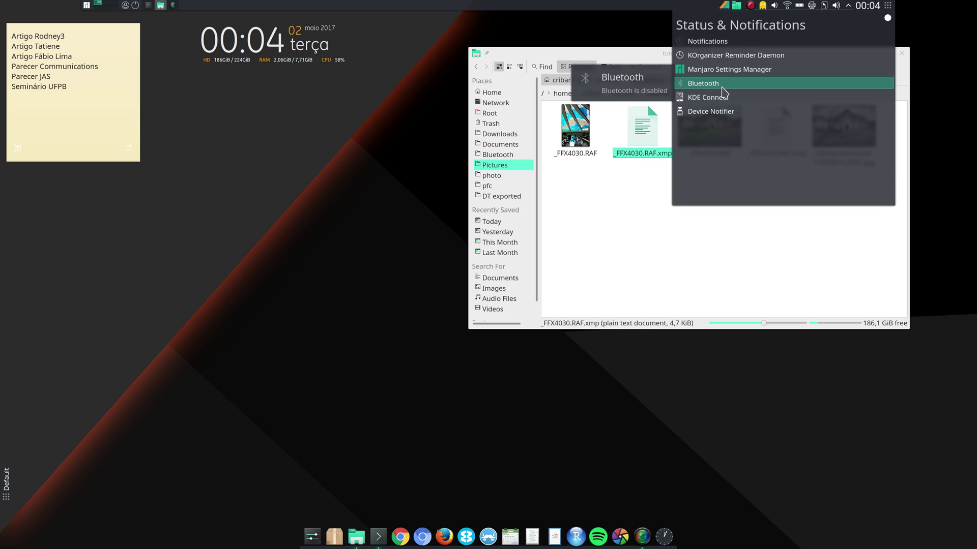
left_click(722, 88)
left_click(768, 120)
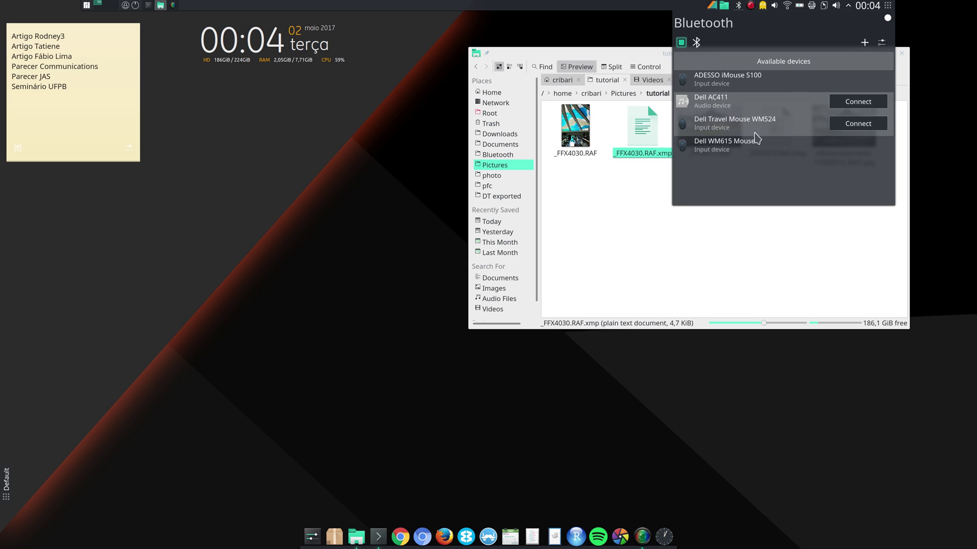
left_click(621, 202)
right_click(642, 131)
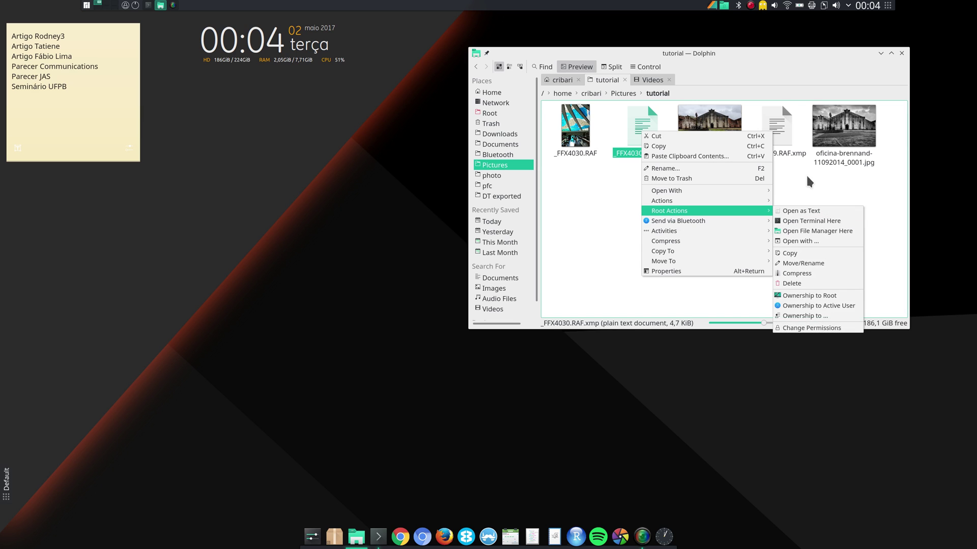
left_click(832, 183)
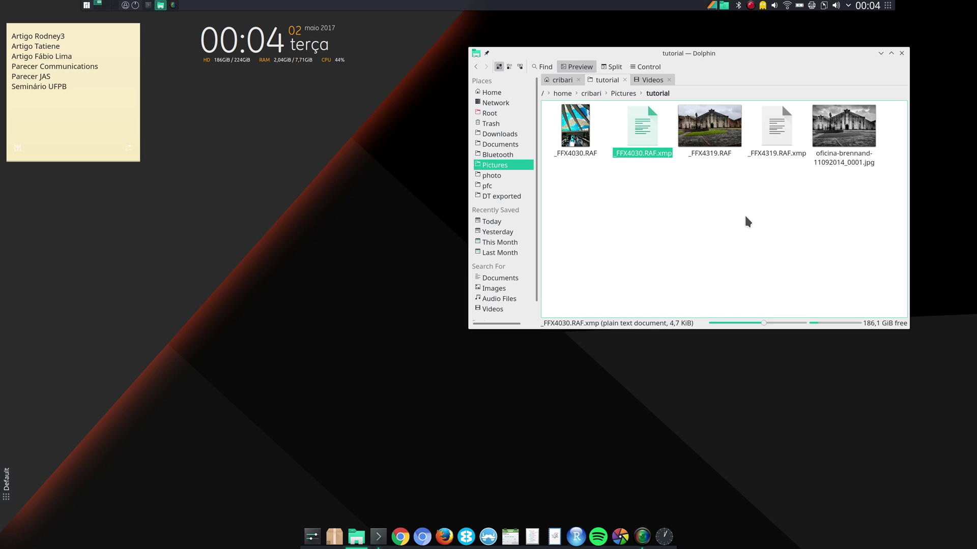
right_click(647, 138)
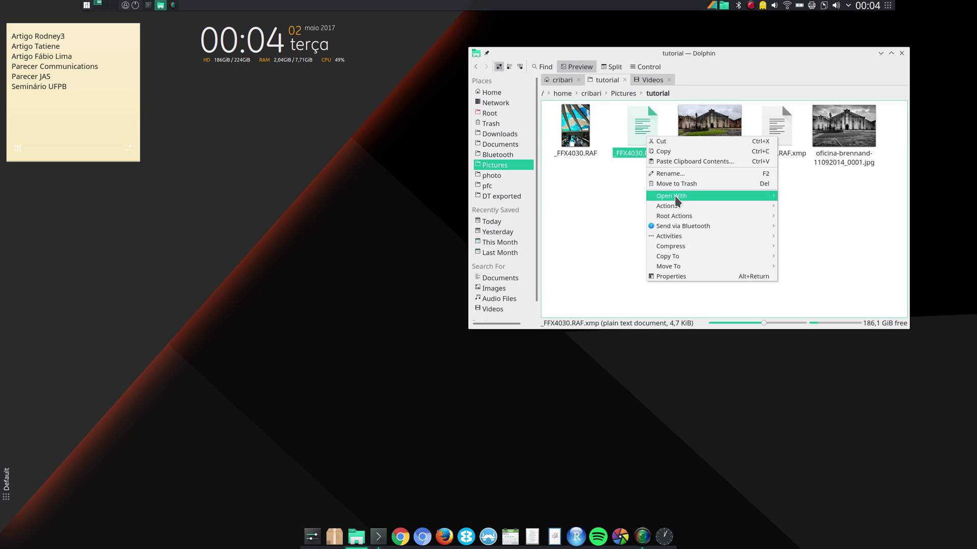
mouse_move(757, 217)
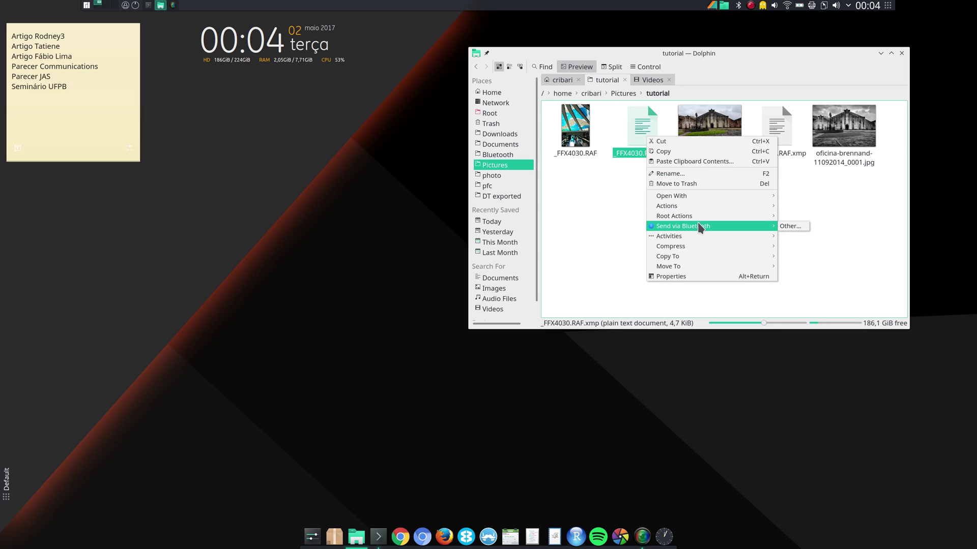
left_click(828, 191)
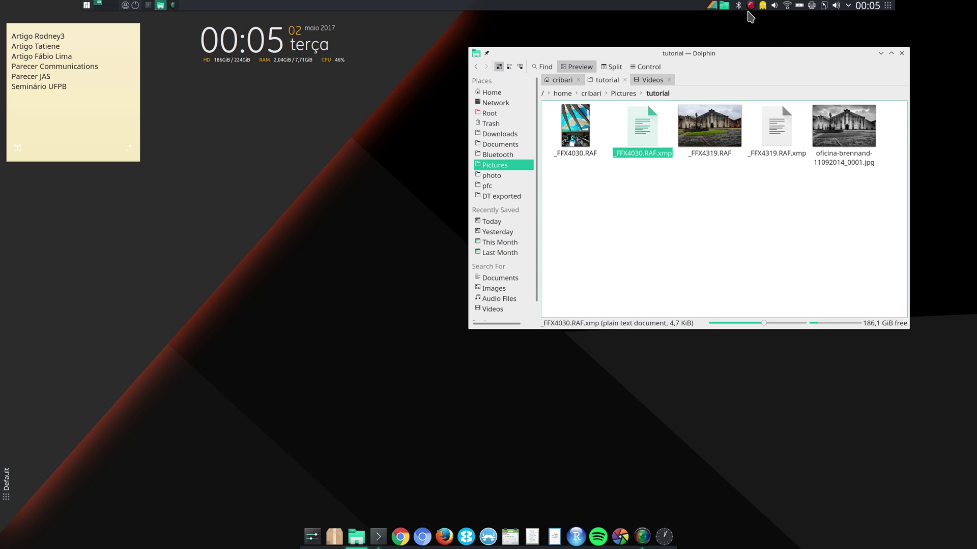
left_click(738, 6)
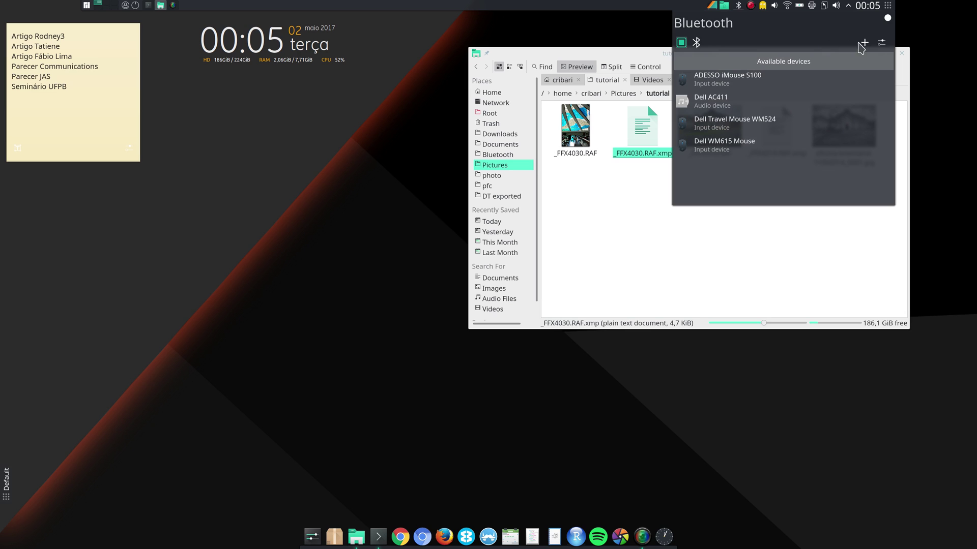
left_click(881, 42)
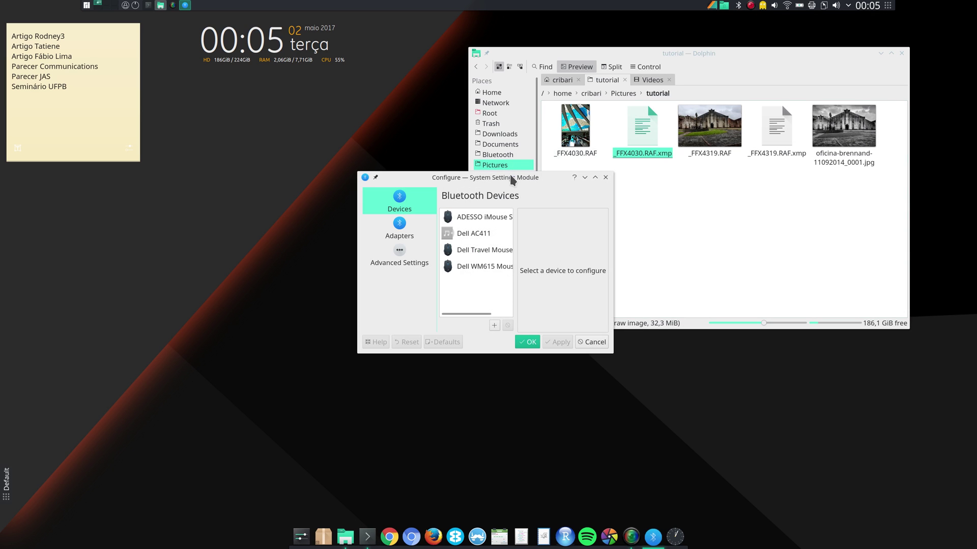
left_click_drag(509, 177, 372, 146)
left_click(264, 232)
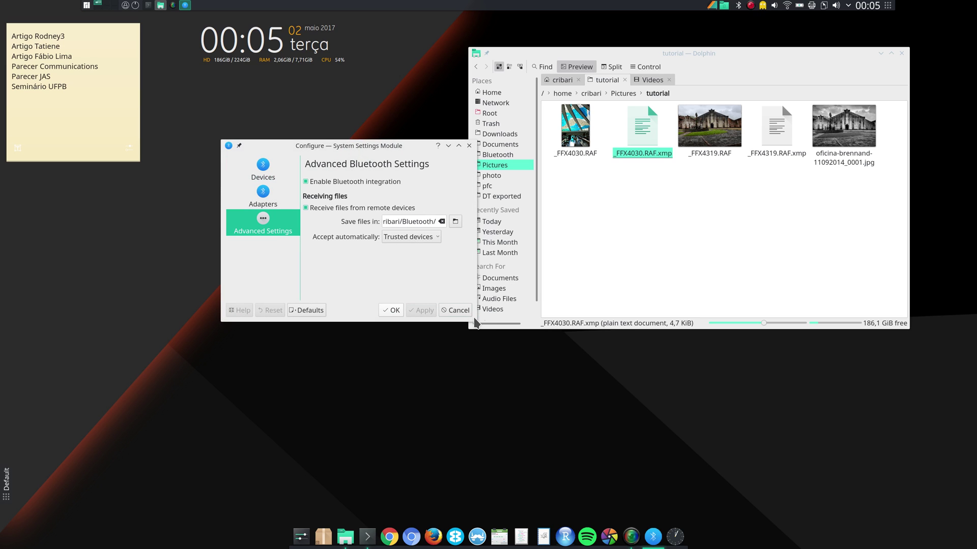
left_click_drag(478, 324, 597, 370)
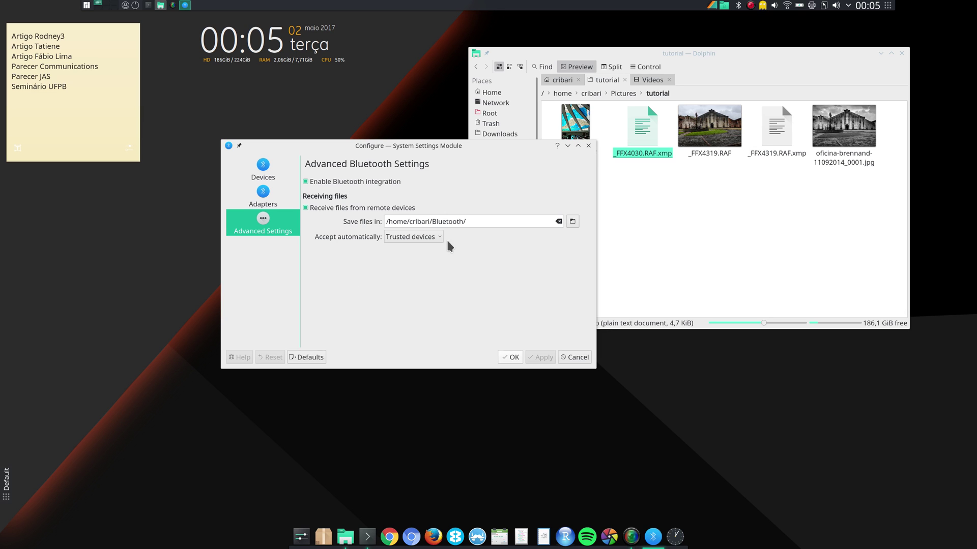
left_click(589, 146)
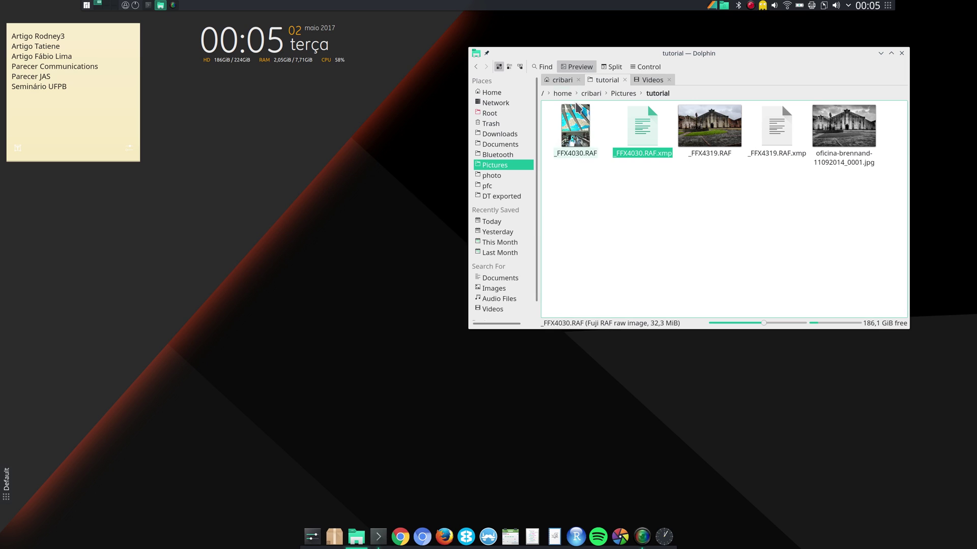
- Switch to the first tab showing the cribari home folder's subfolders
left_click(562, 80)
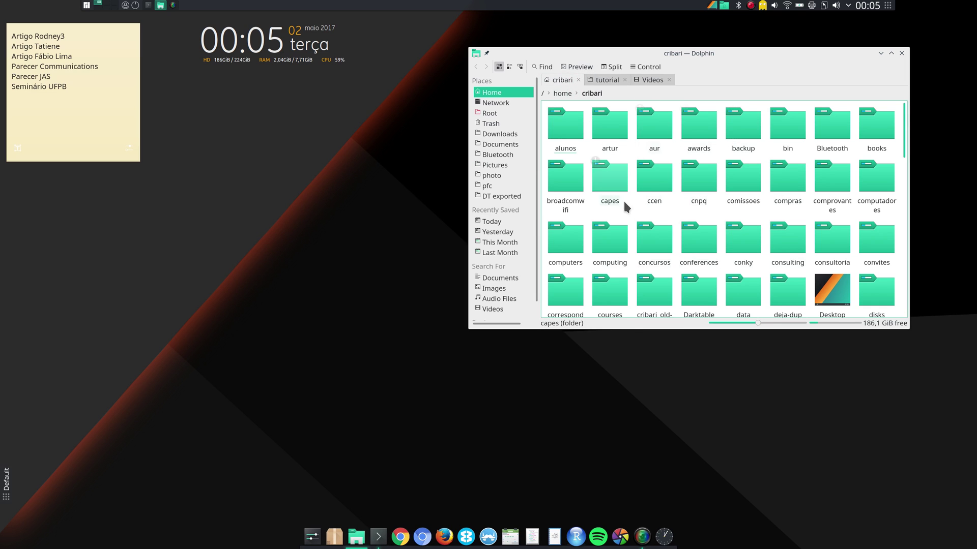